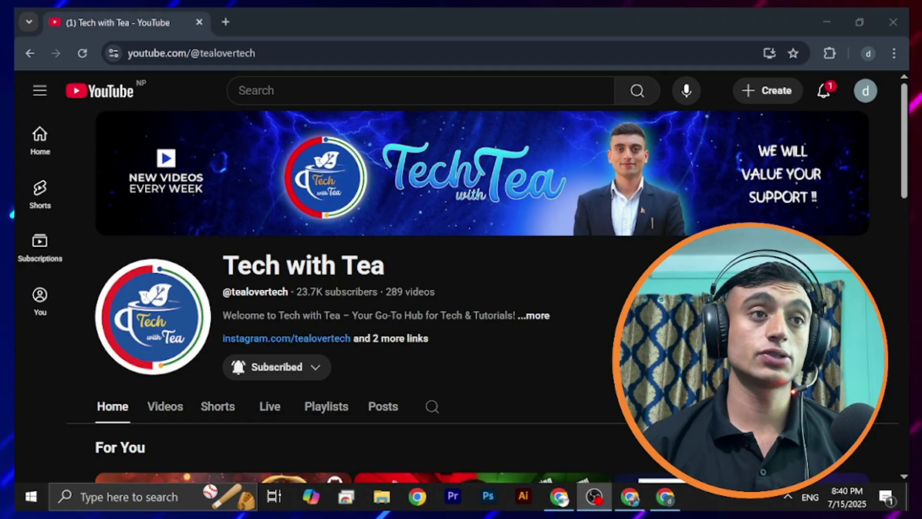
- Search Google for 'curser free student', open the Cursor for Students page and start Verify Status
scroll(490, 273, down, 3)
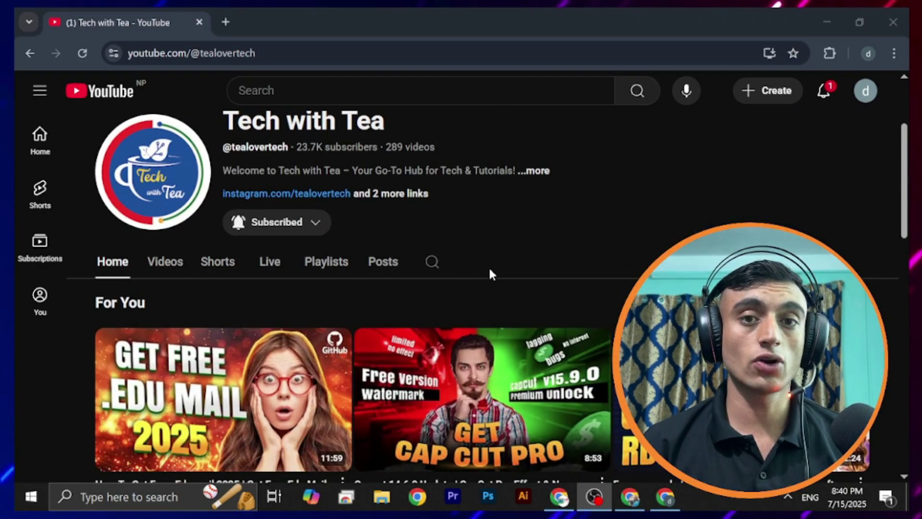
click(227, 22)
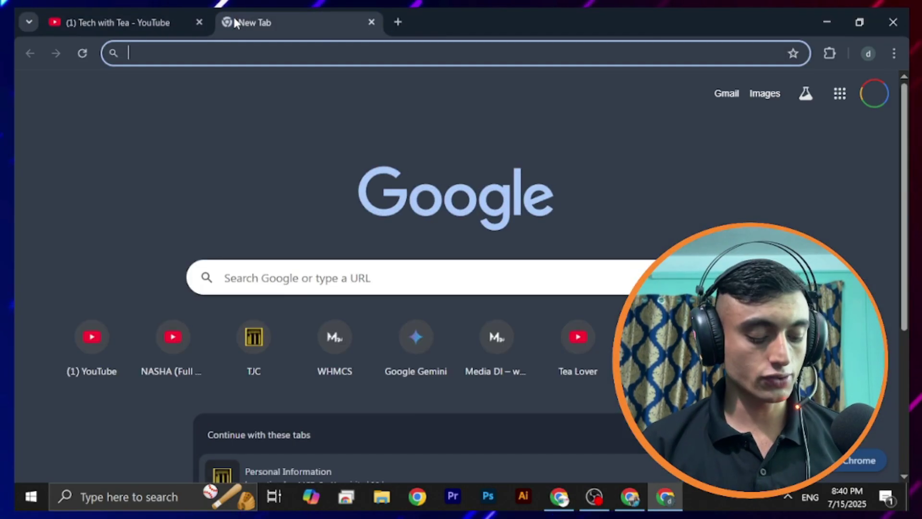
text(curse)
click(207, 171)
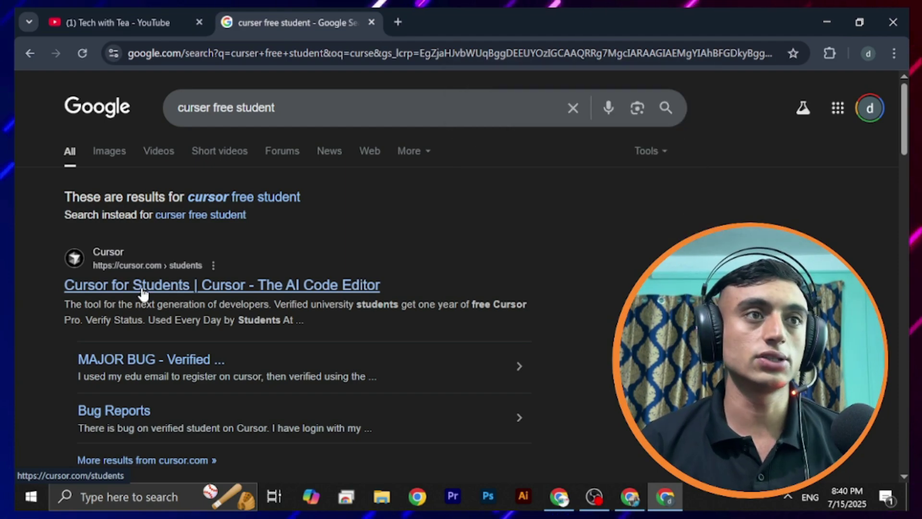
click(143, 291)
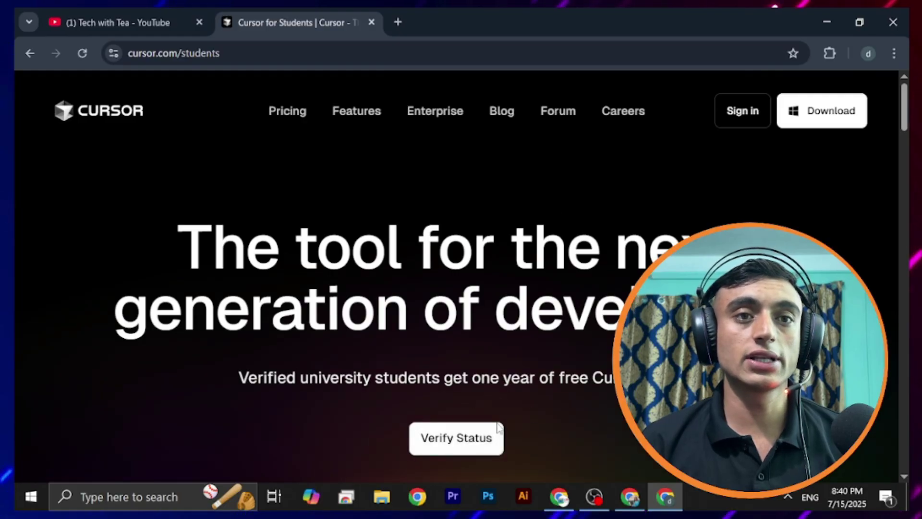
click(488, 438)
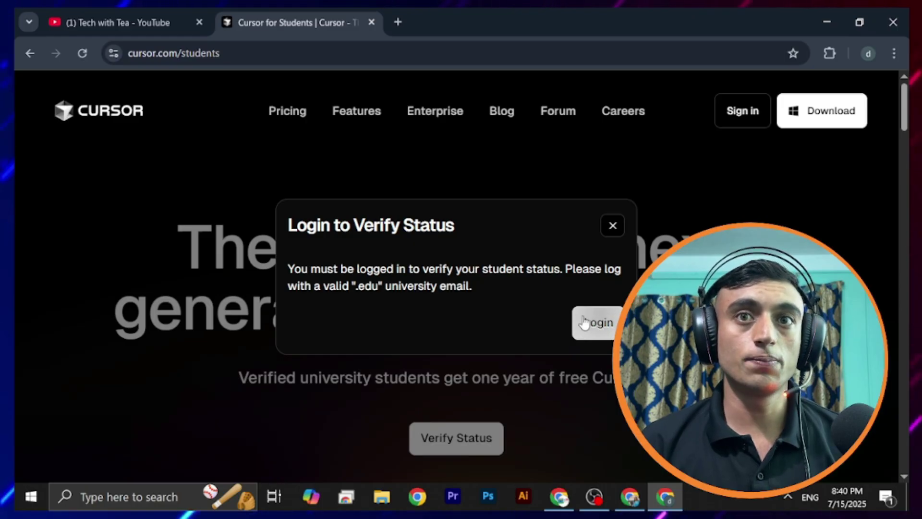
- Go from Cursor's login prompt to the account Sign up form, then start a fresh browser tab
click(607, 329)
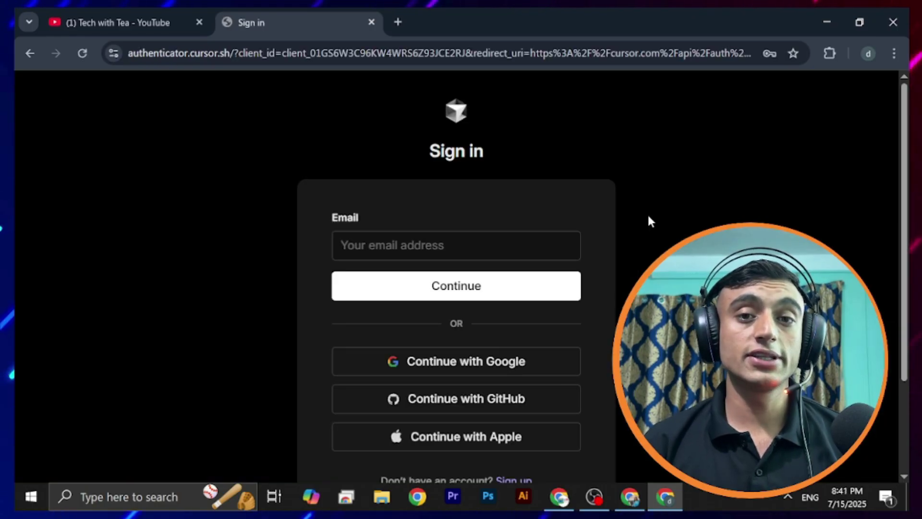
scroll(682, 214, down, 3)
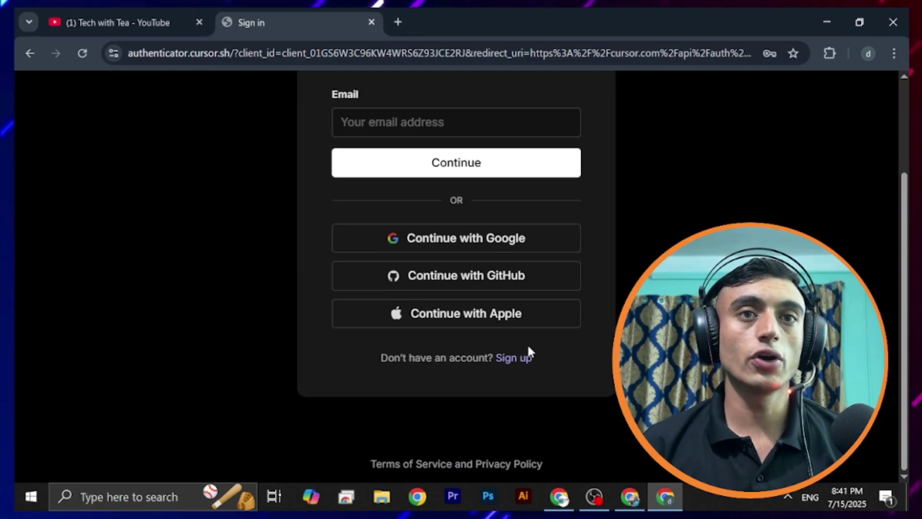
click(522, 361)
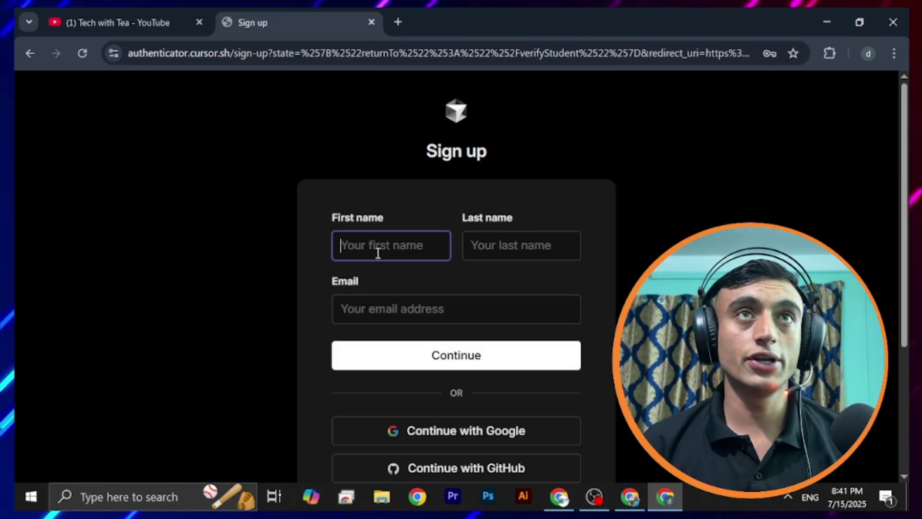
click(396, 22)
- Go to tjc.edu and sign in to the TJC Apache Access portal
text(tjc.edu)
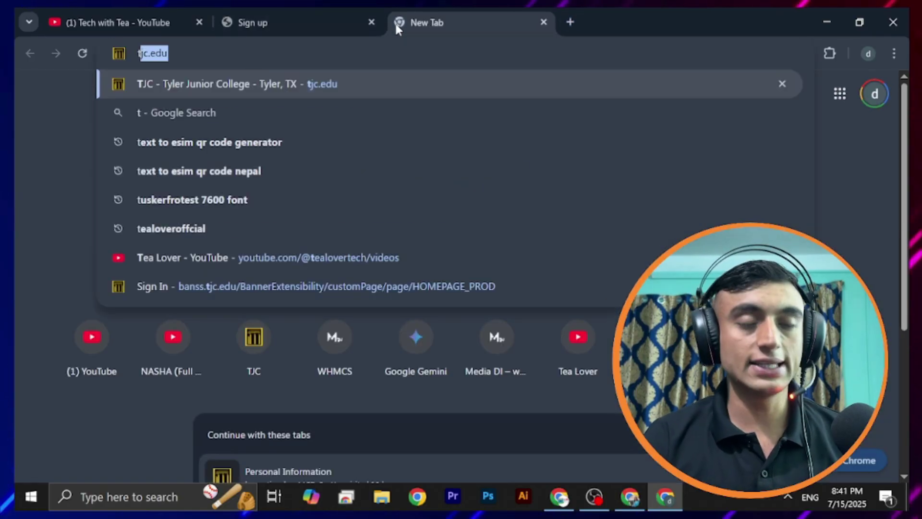
key(Return)
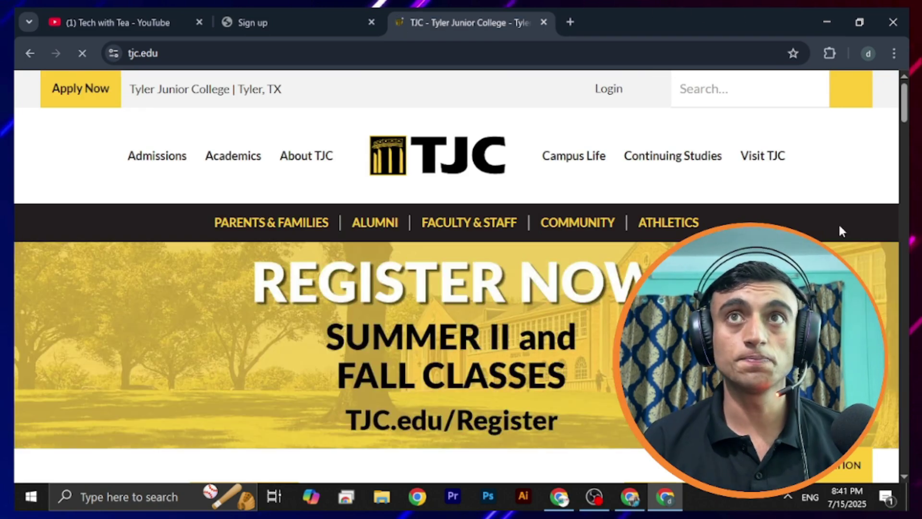
click(607, 89)
click(619, 301)
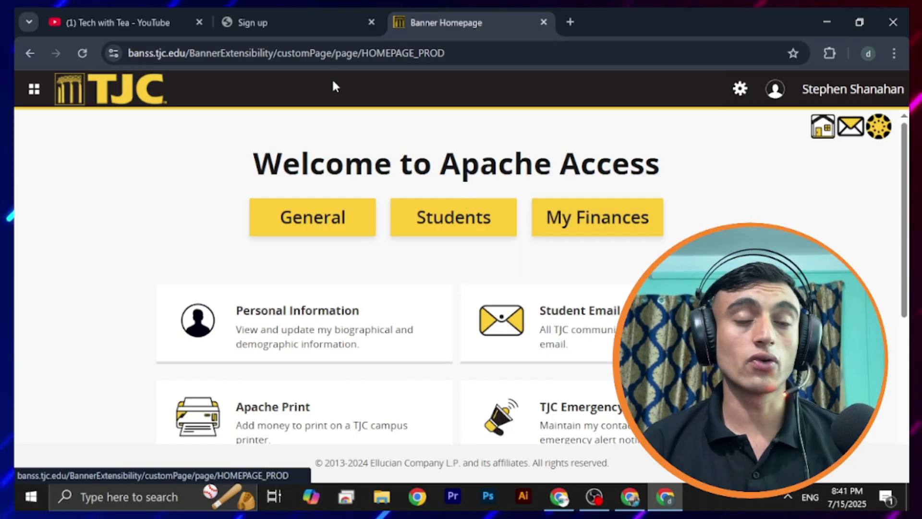
- Open Personal Information in a separate tab and go to the Student Email inbox
right_click(312, 322)
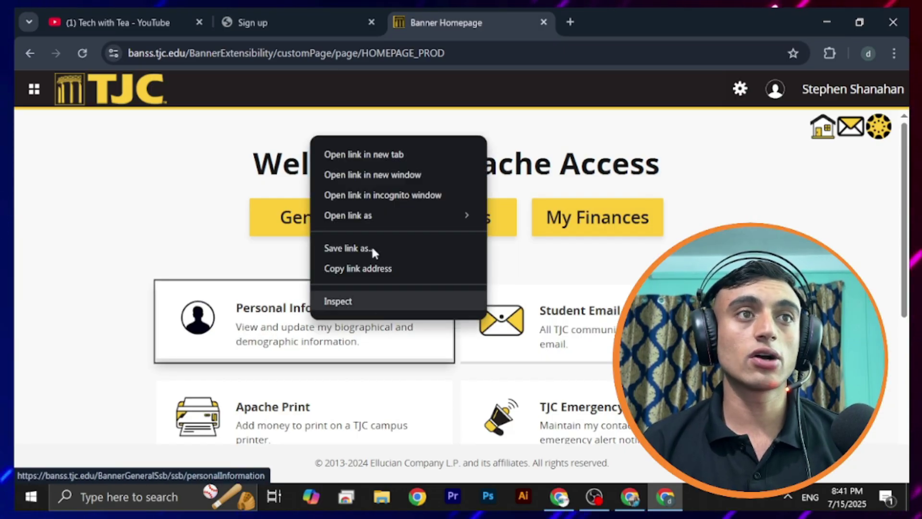
click(379, 158)
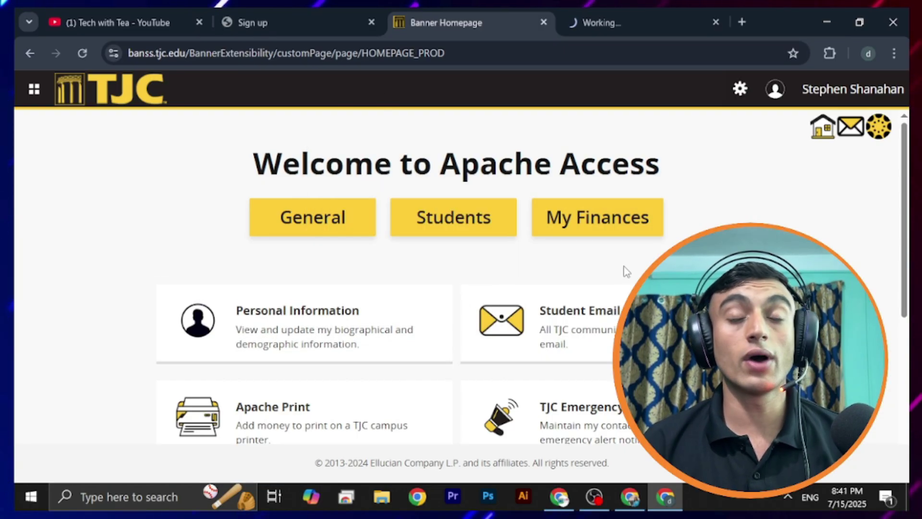
click(608, 336)
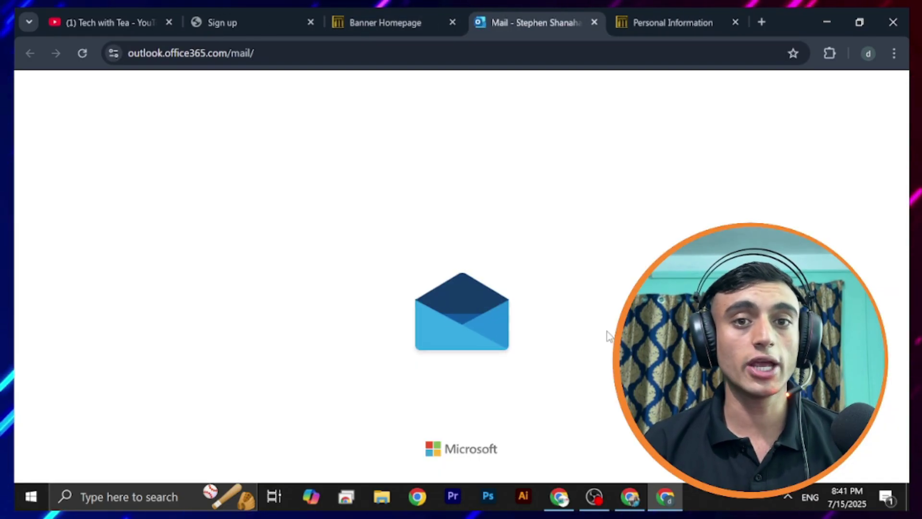
- Check the signed-in Outlook account, then copy the student's first name from Personal Information
click(886, 94)
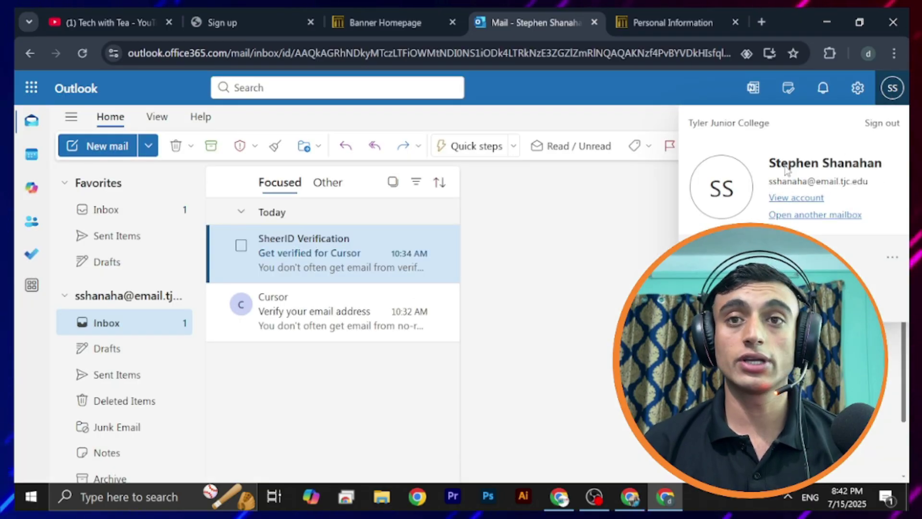
click(660, 25)
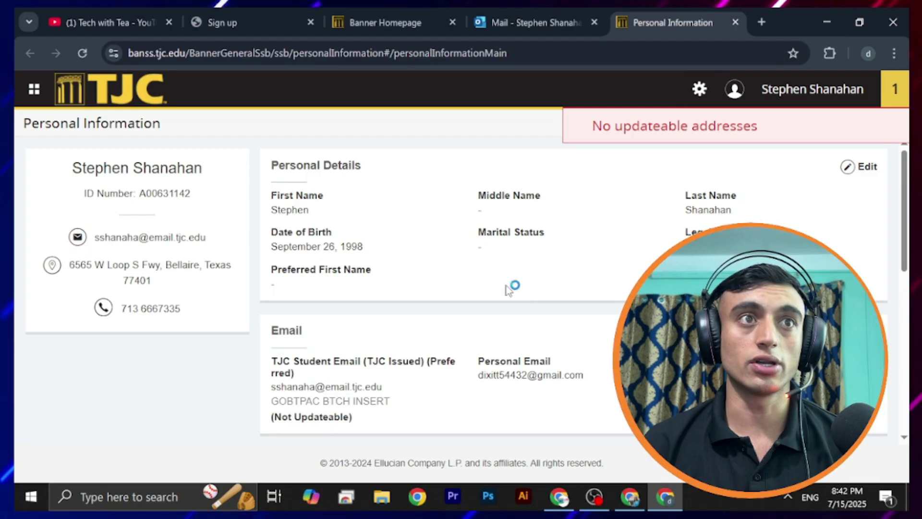
mouse_move(267, 216)
mouse_down()
mouse_move(310, 211)
mouse_move(271, 211)
mouse_up()
click(327, 219)
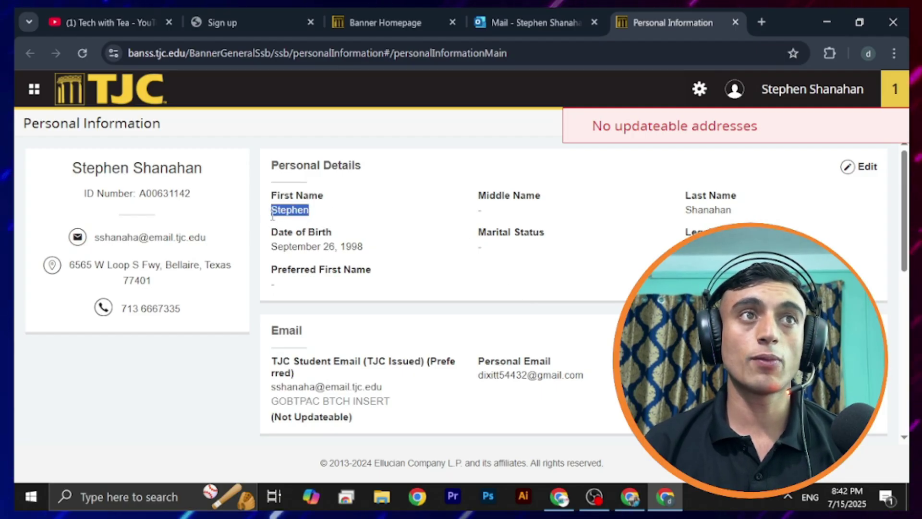
right_click(272, 215)
click(314, 238)
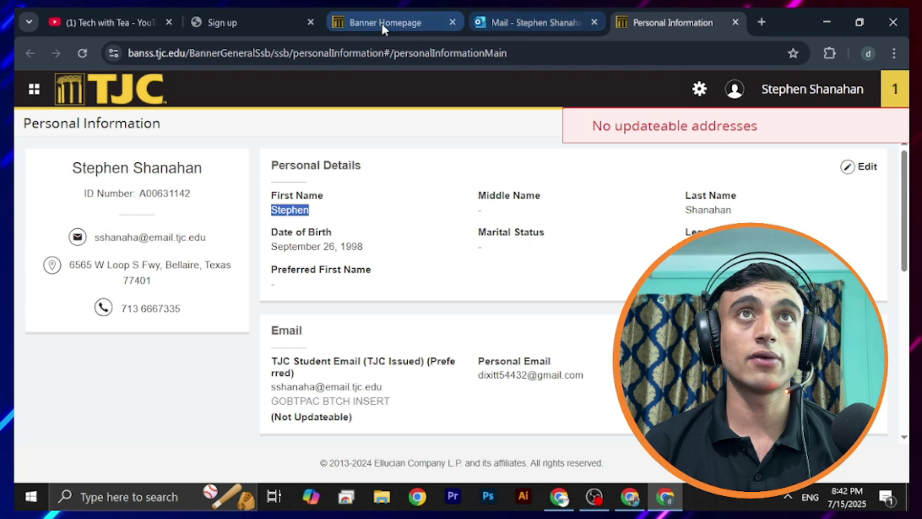
click(367, 25)
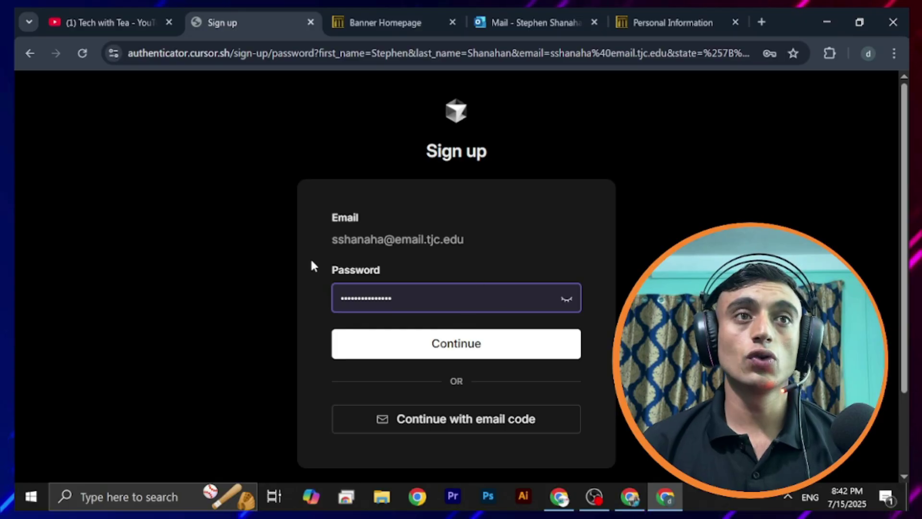
click(435, 353)
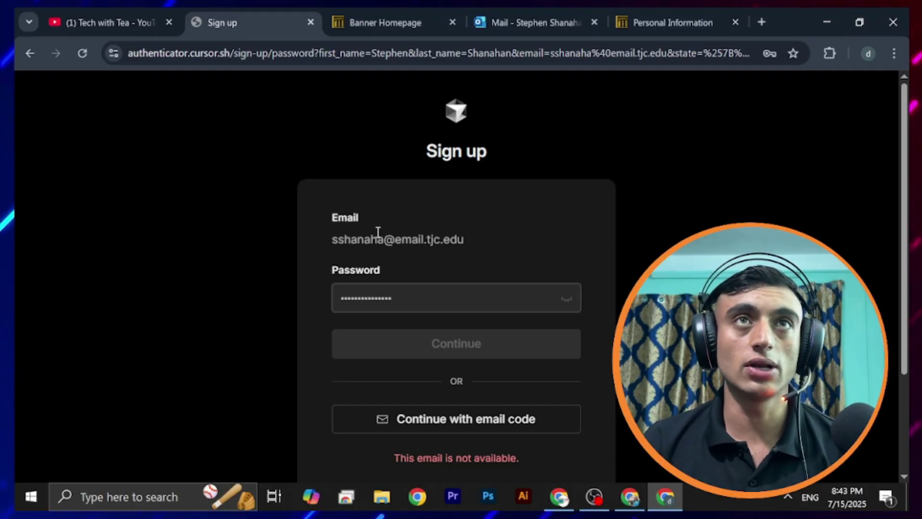
click(506, 20)
click(308, 336)
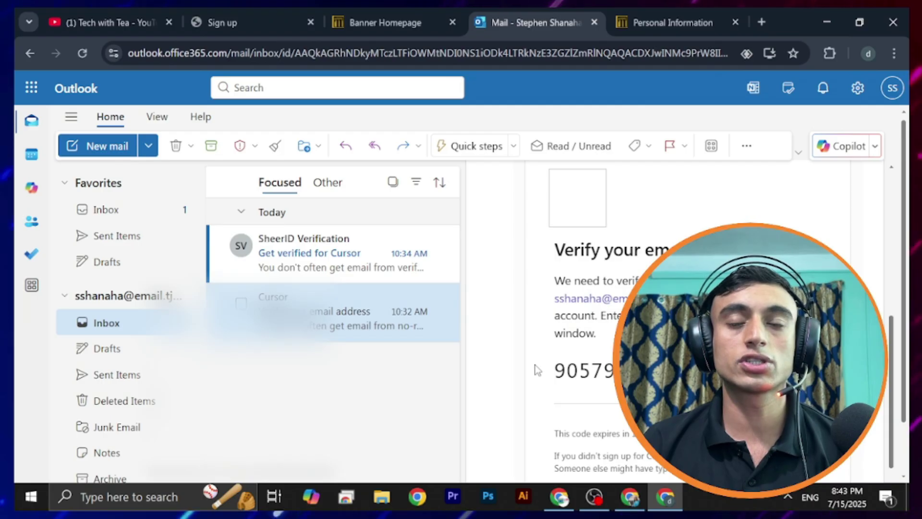
- Move the sign-up tab ahead of the portal tab and go back to the name-and-email step
click(388, 19)
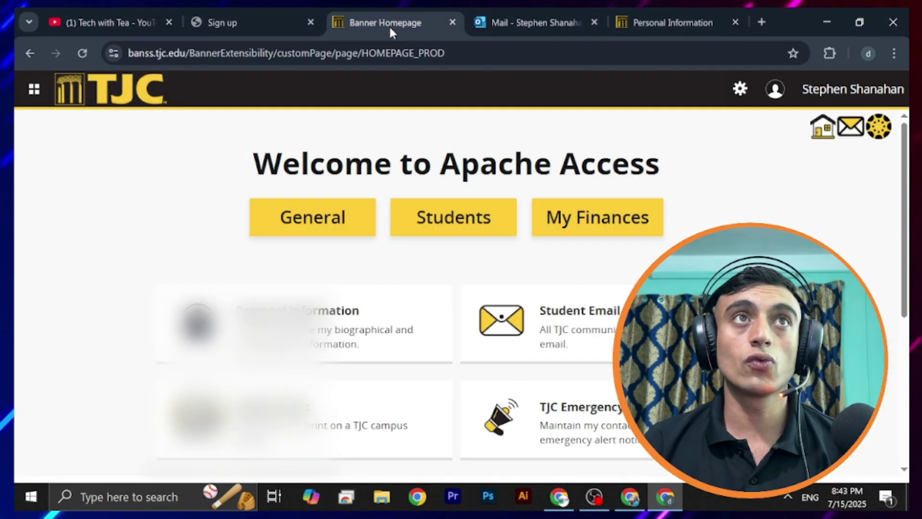
drag(276, 19, 378, 17)
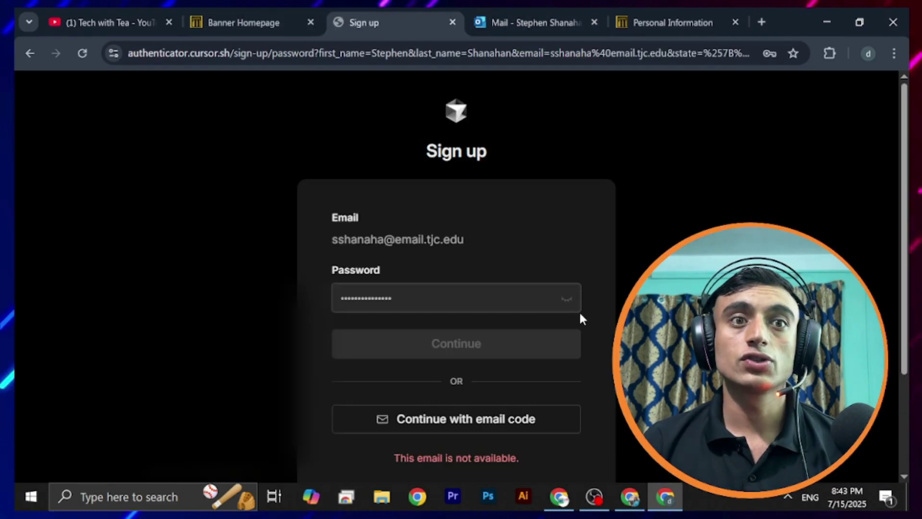
scroll(593, 332, down, 3)
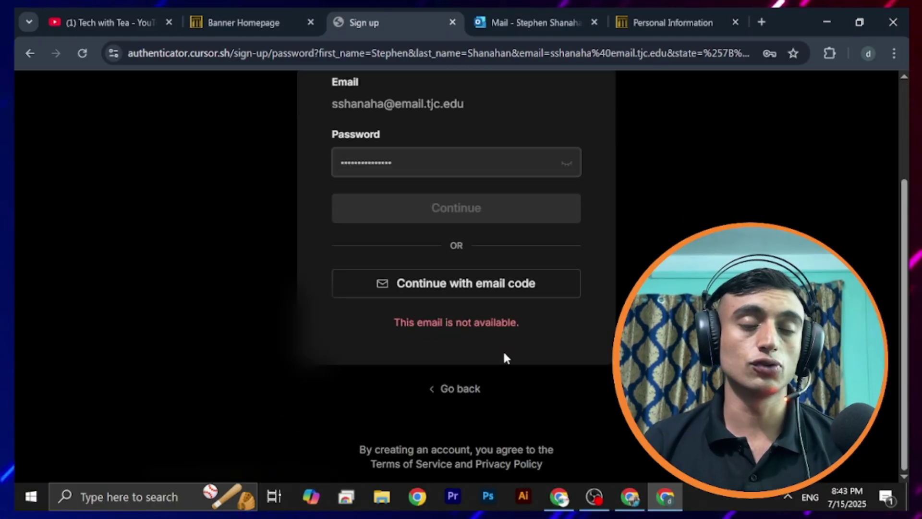
click(473, 388)
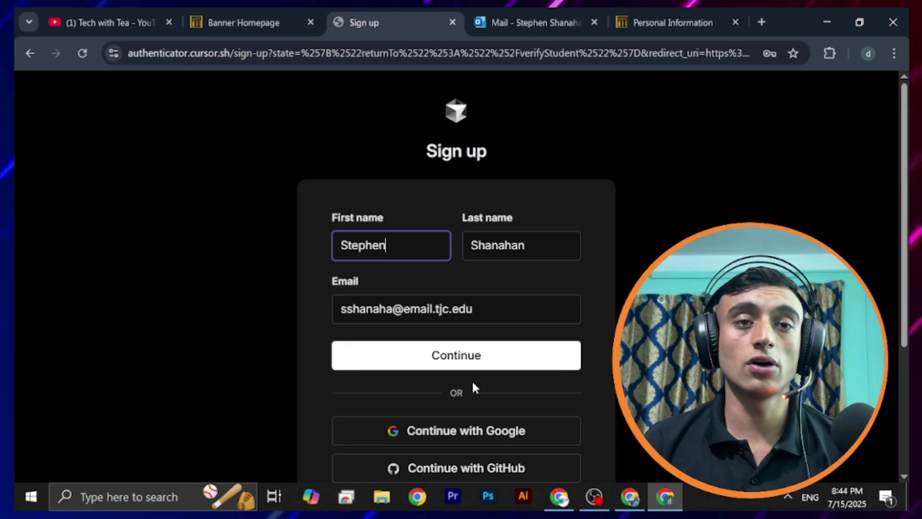
- Switch to Sign in and continue with the saved college email address
scroll(473, 387, down, 4)
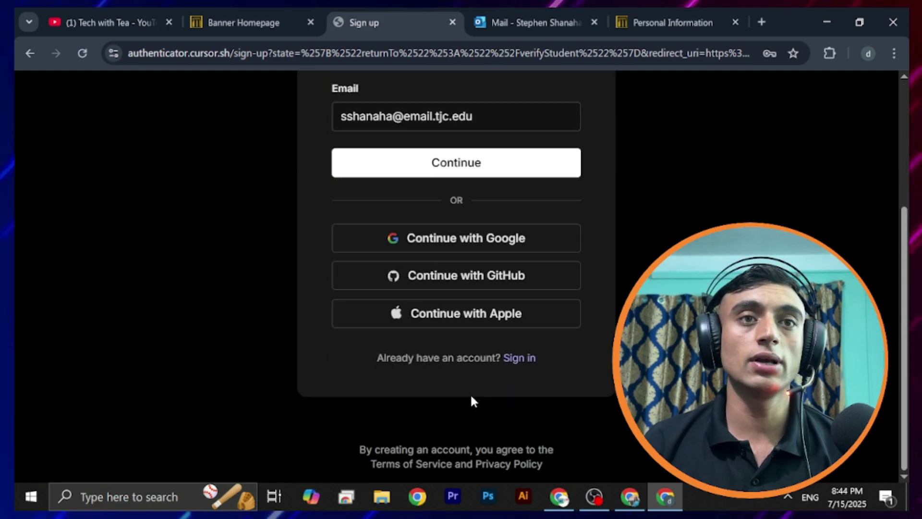
click(519, 357)
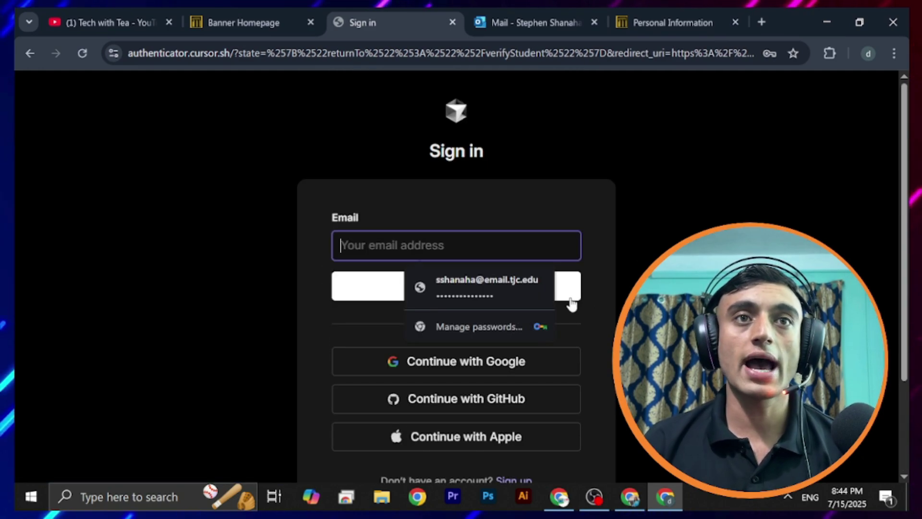
click(528, 293)
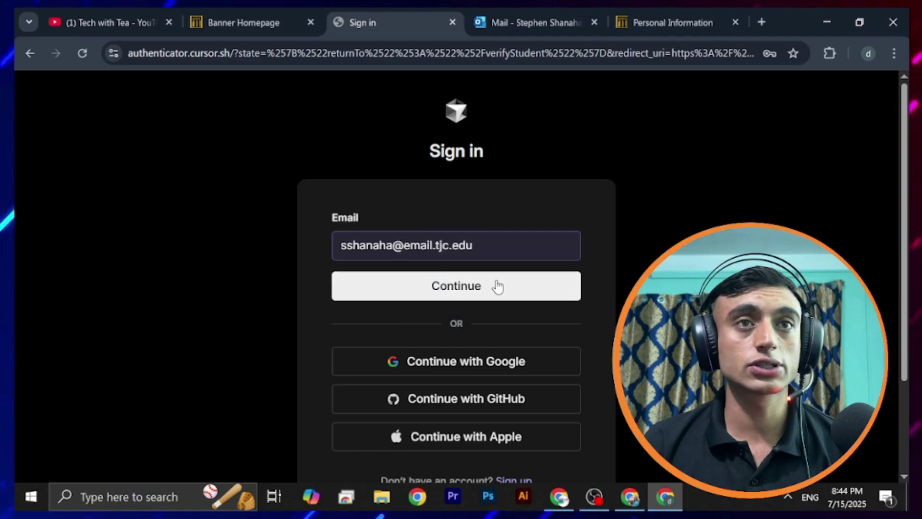
click(496, 283)
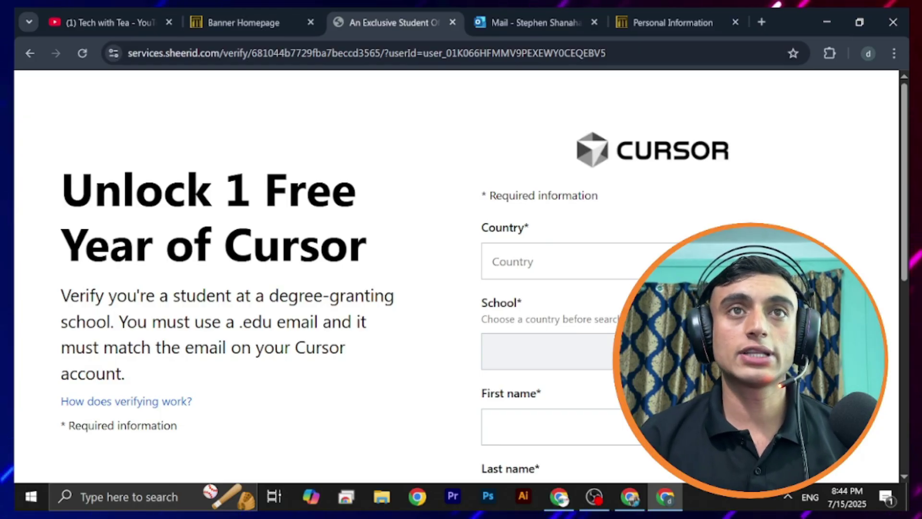
- Set the country to United States and pick Tyler Junior College as the school
click(626, 254)
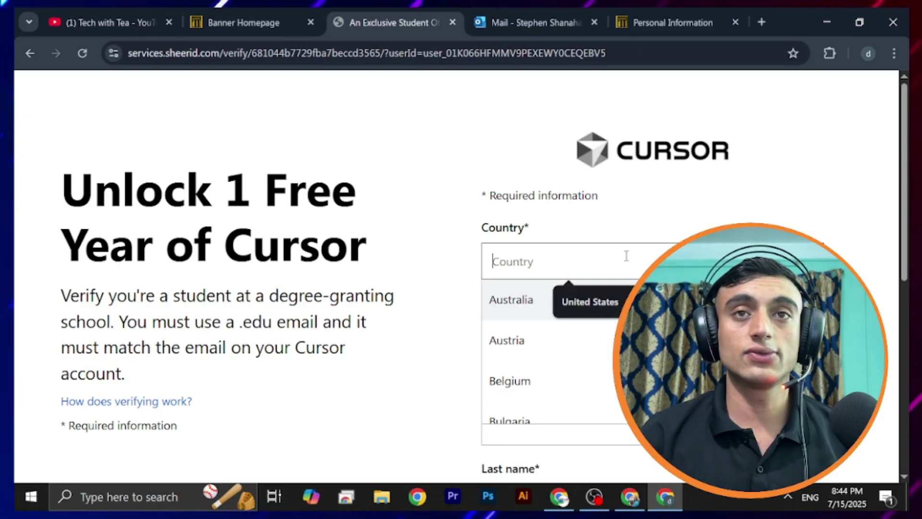
click(607, 304)
click(603, 302)
text(ty)
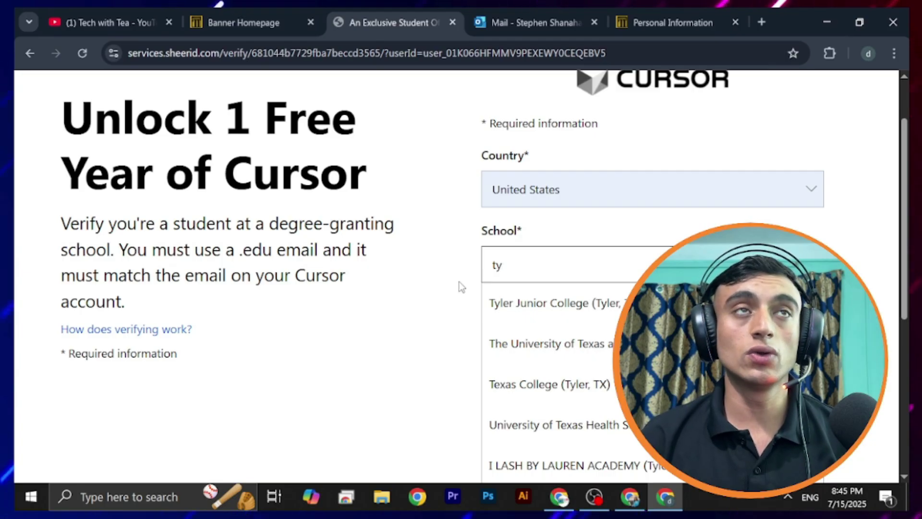
click(621, 24)
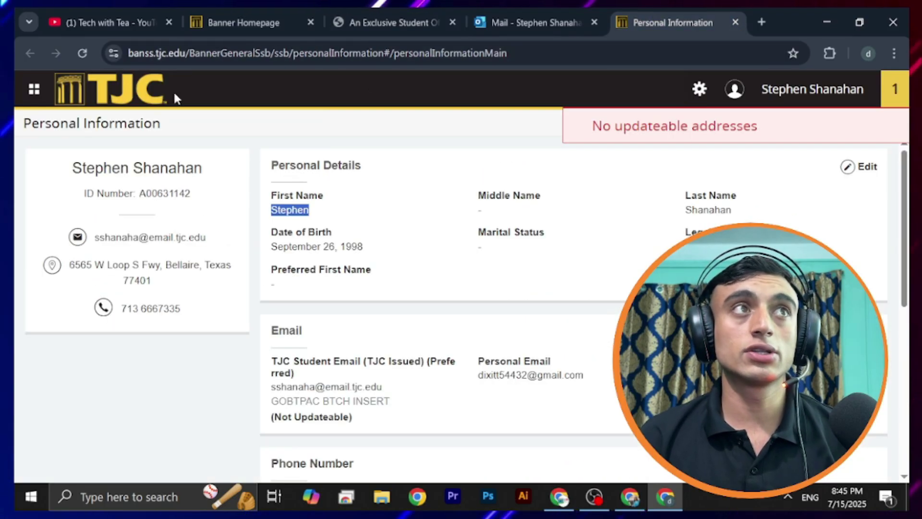
click(512, 21)
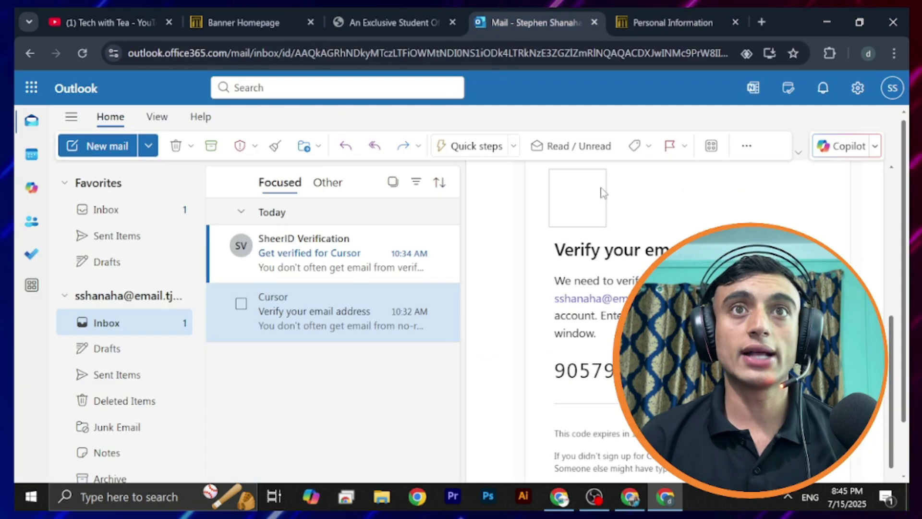
click(428, 20)
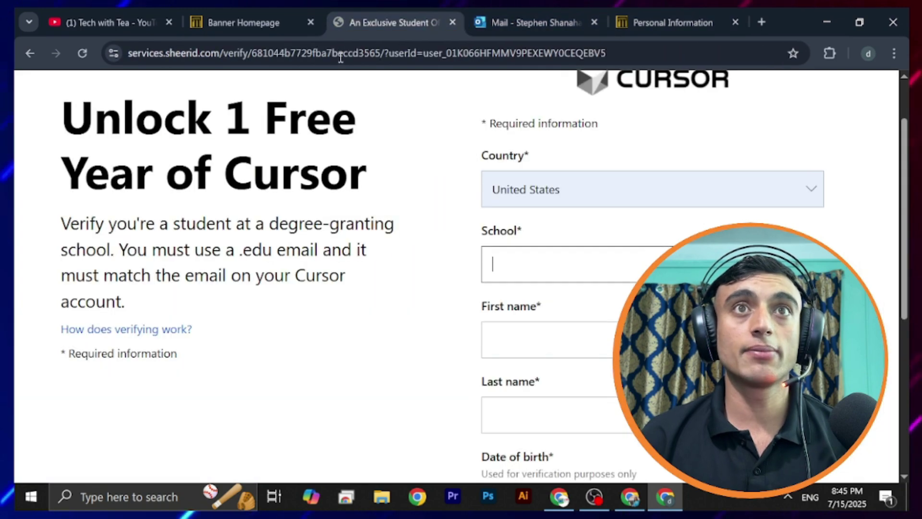
click(536, 266)
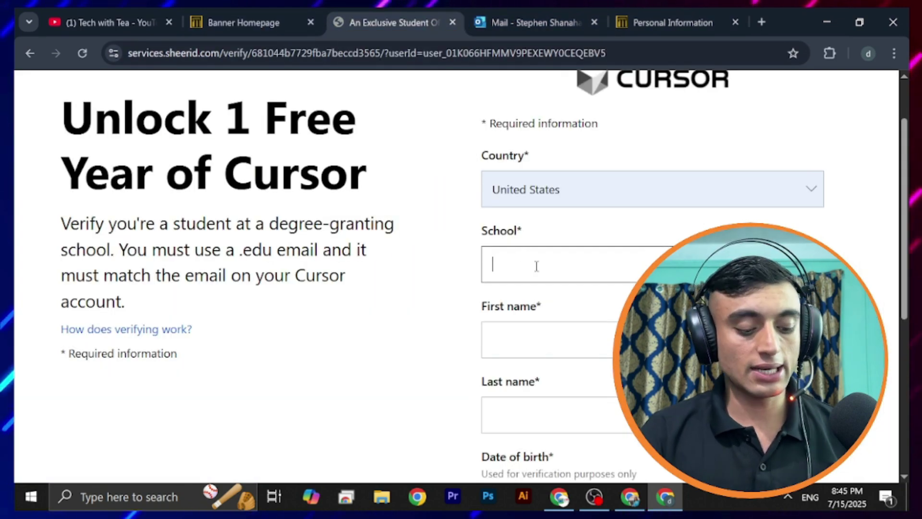
text(tyl)
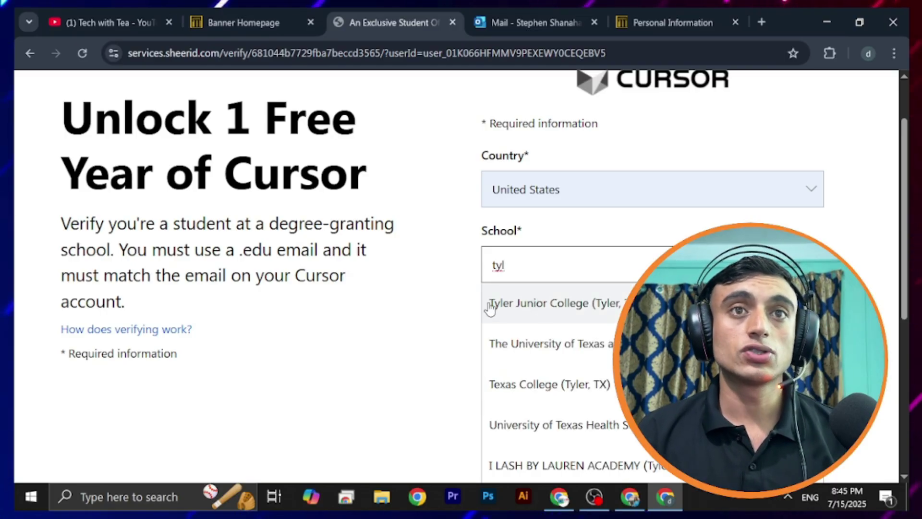
click(618, 313)
- Fill in the remaining details, paste the school email and submit Verify My Student Status
scroll(552, 236, down, 3)
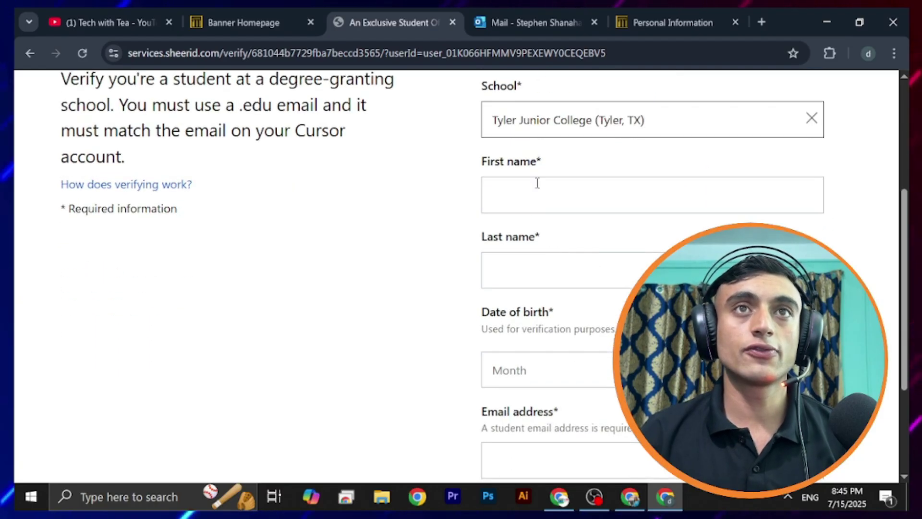
scroll(542, 352, down, 1)
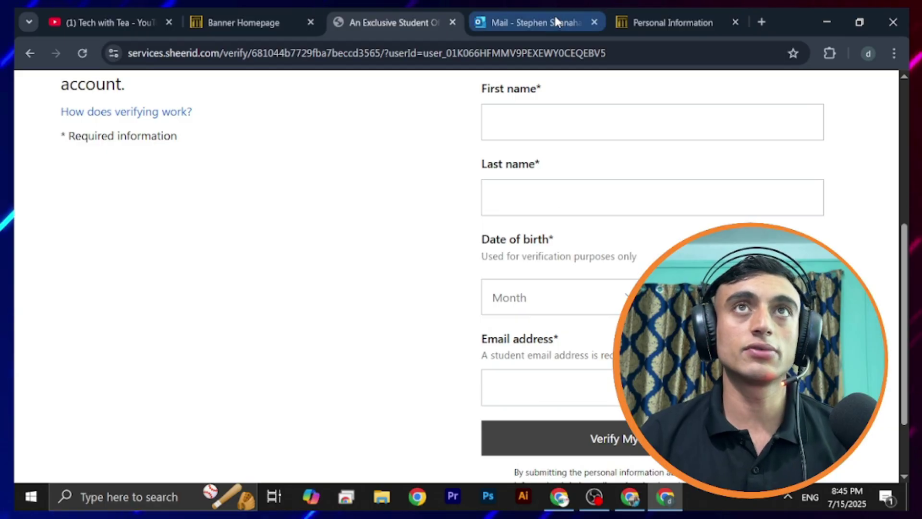
click(538, 22)
key(ctrl+shift+Tab)
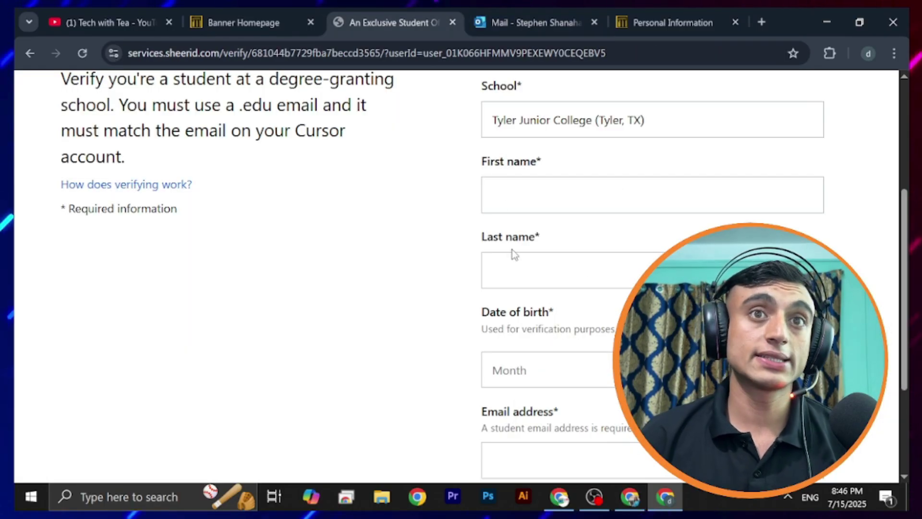
scroll(512, 249, down, 1)
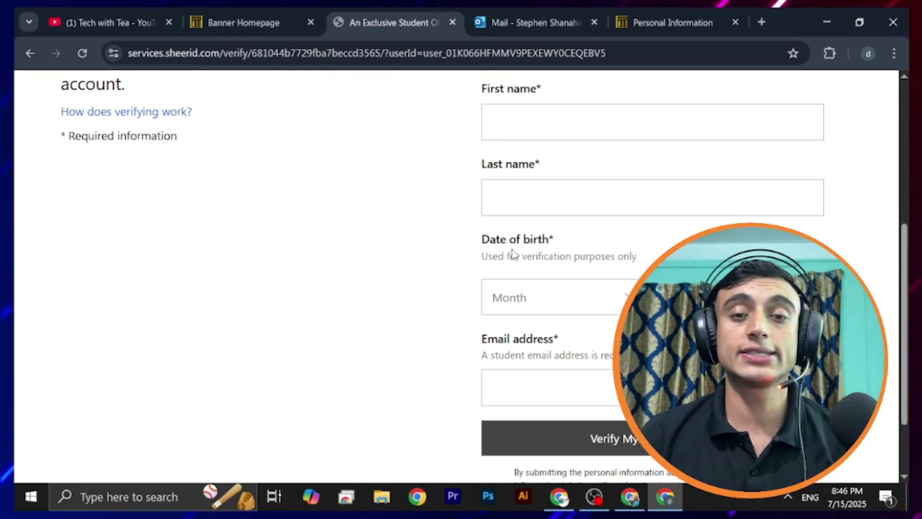
right_click(569, 385)
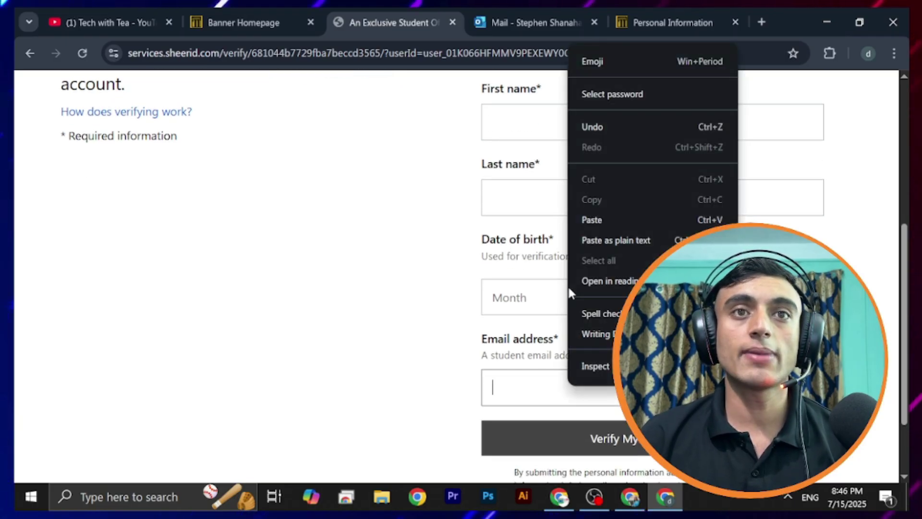
click(591, 223)
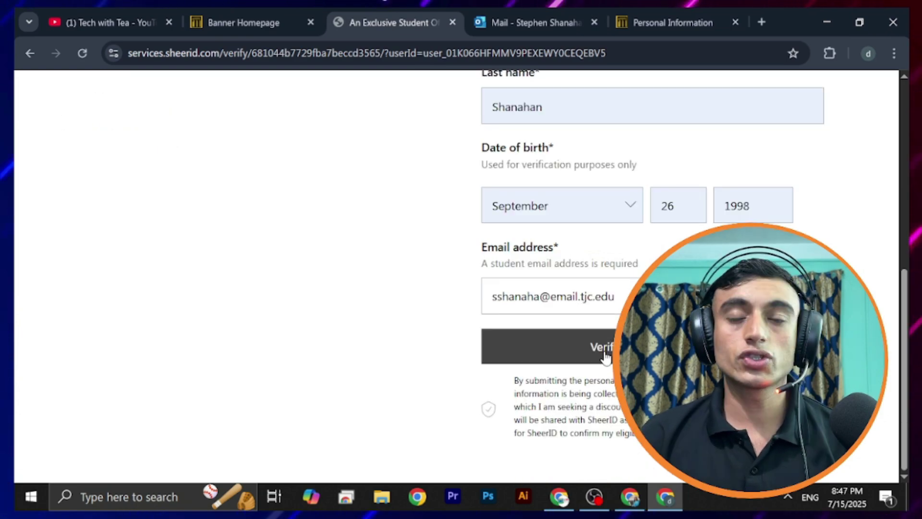
click(605, 348)
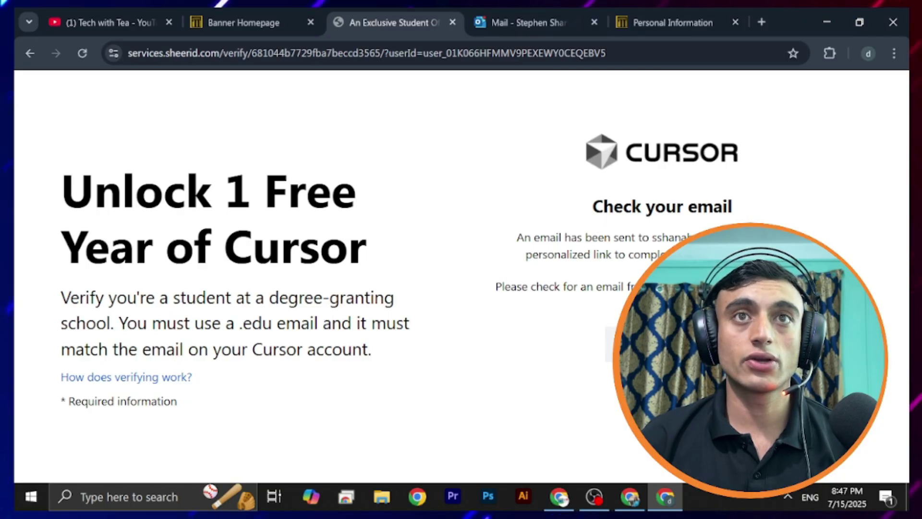
- Open SheerID's 'Get verified for Cursor' email in Outlook and scroll to its verification link
drag(652, 238, 720, 239)
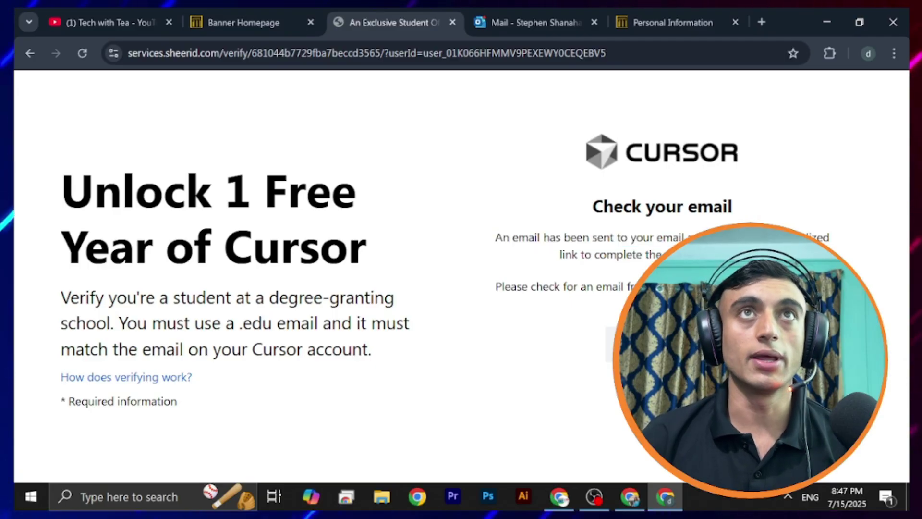
click(548, 22)
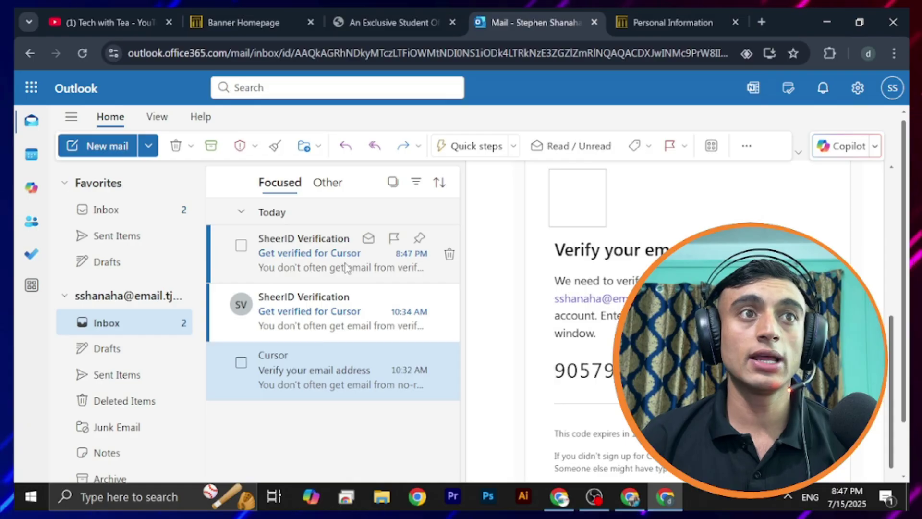
click(383, 277)
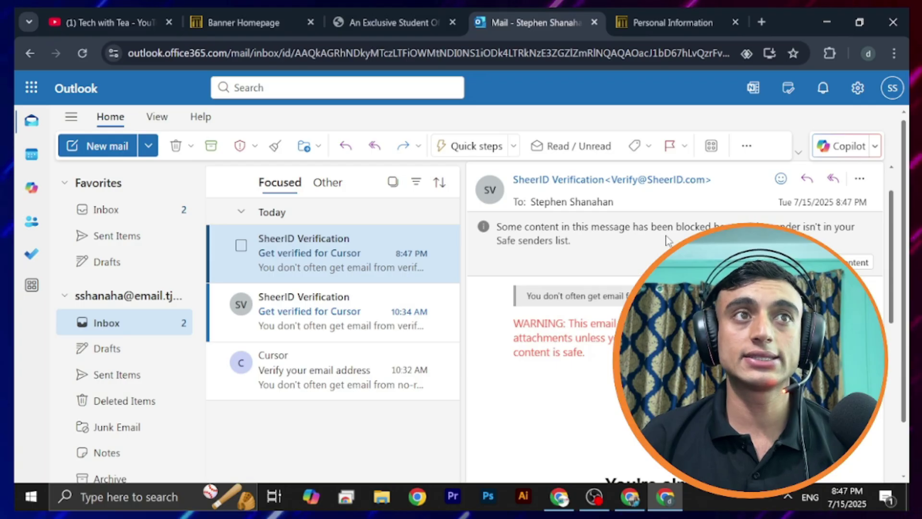
scroll(667, 241, down, 5)
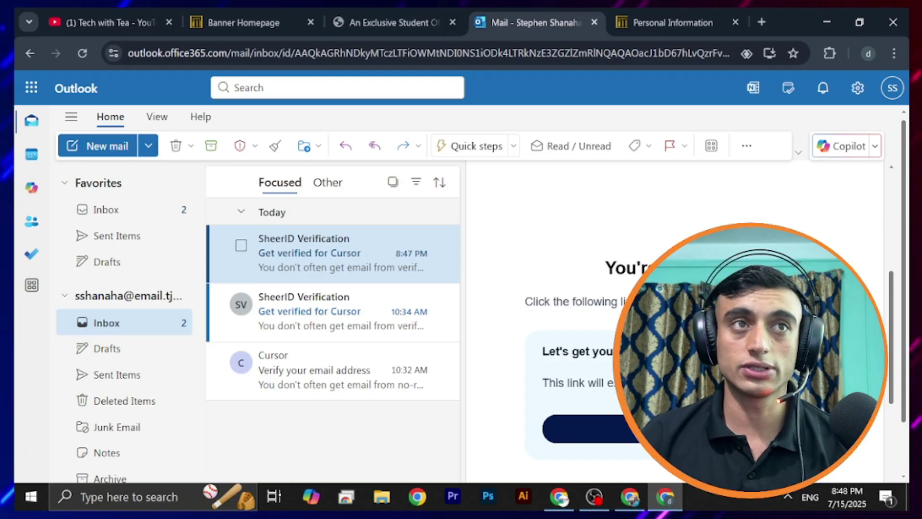
scroll(672, 312, down, 2)
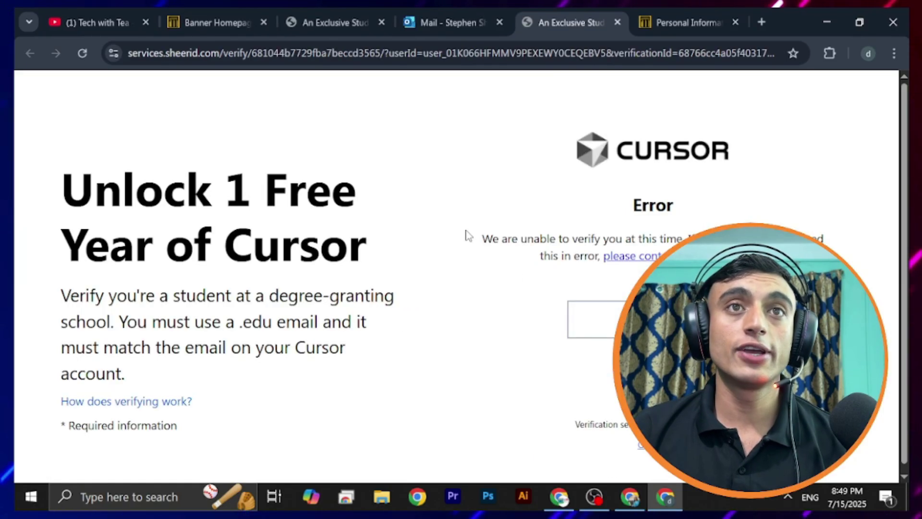
- Highlight the verification error, then point out the Pro Trial's 150 premium request quota
drag(466, 235, 639, 256)
click(639, 256)
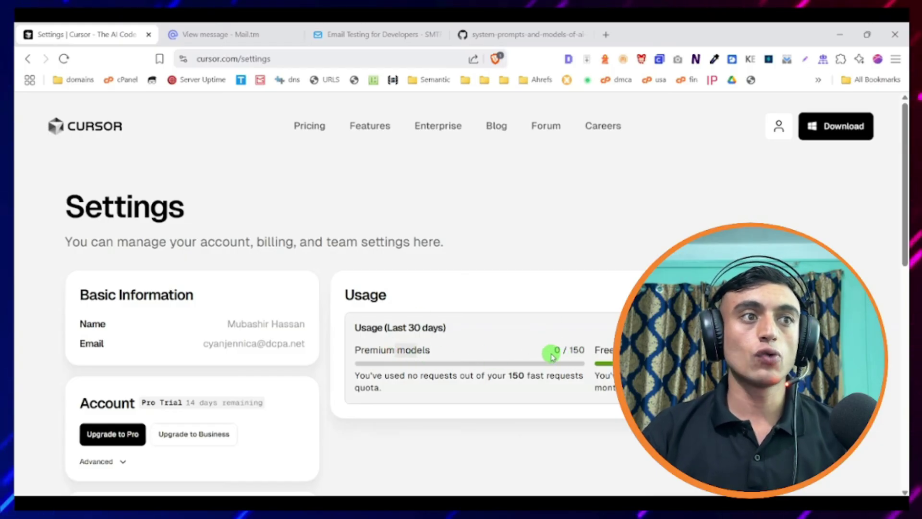
click(582, 349)
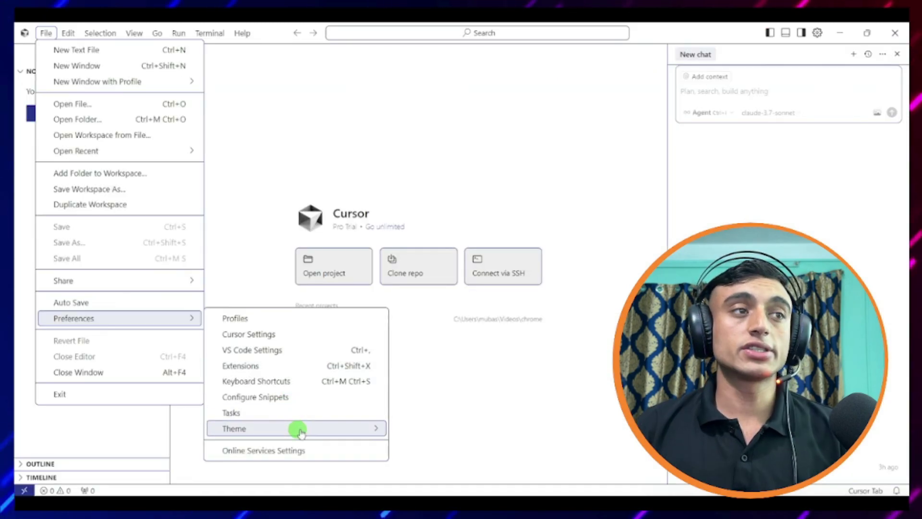
- Apply the Dark+ colour theme to the Cursor editor
mouse_move(307, 428)
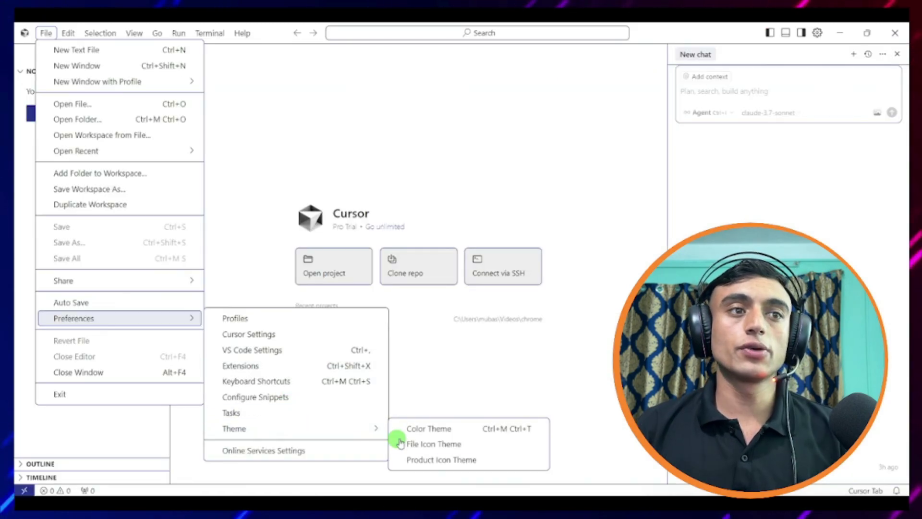
click(434, 432)
scroll(341, 144, up, 3)
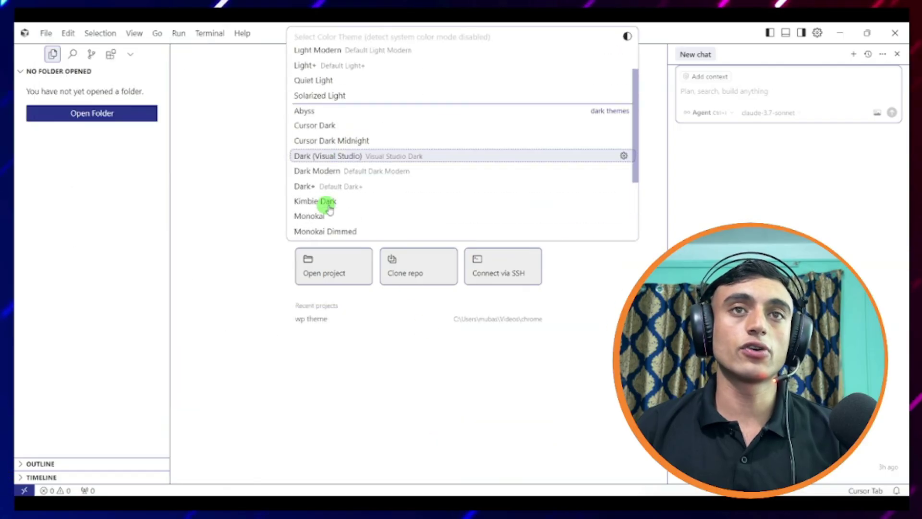
click(381, 187)
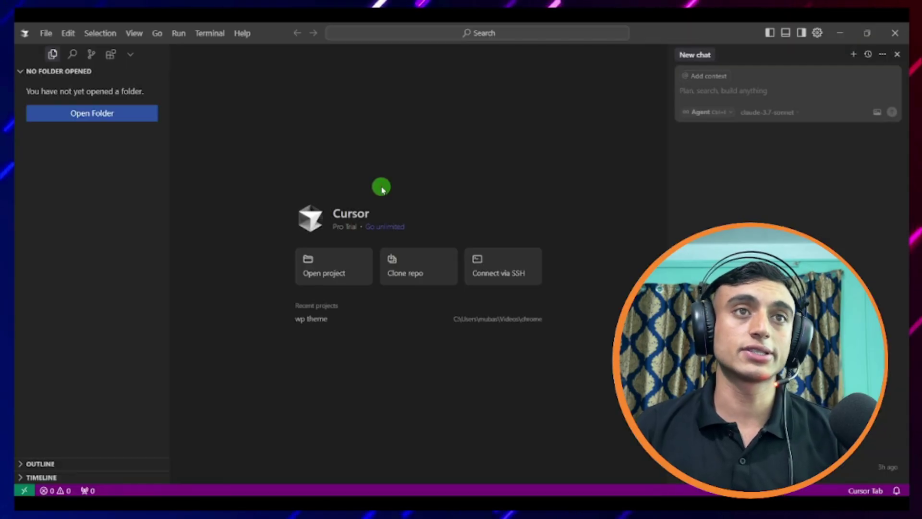
- Browse the chat model list, then bring up the Cursor settings
click(781, 114)
scroll(765, 202, down, 1)
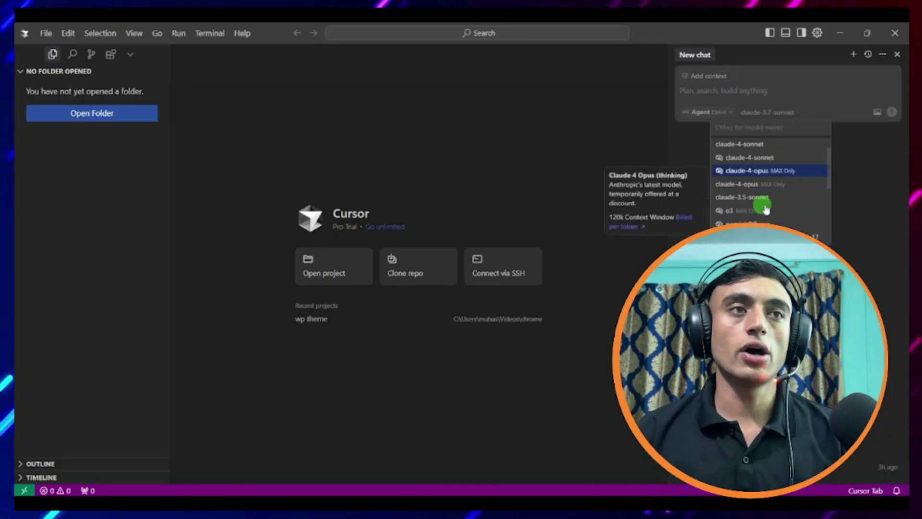
scroll(765, 202, up, 2)
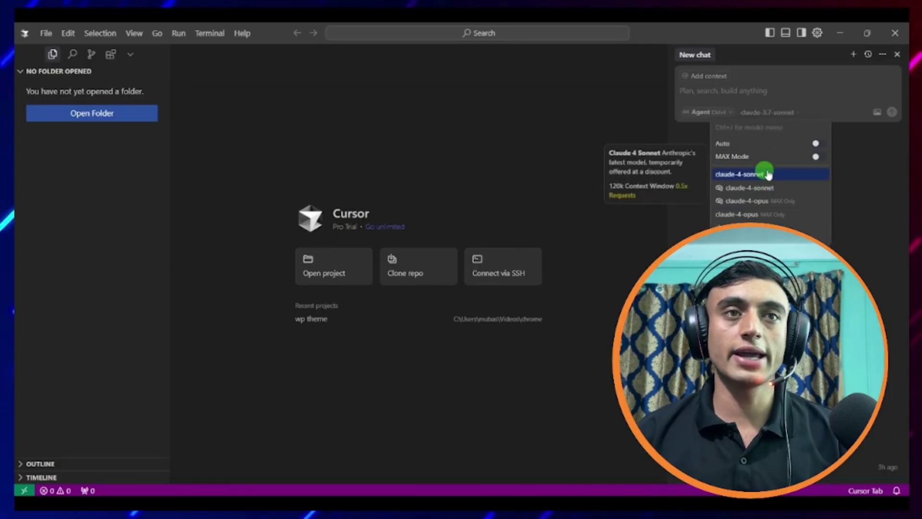
click(818, 35)
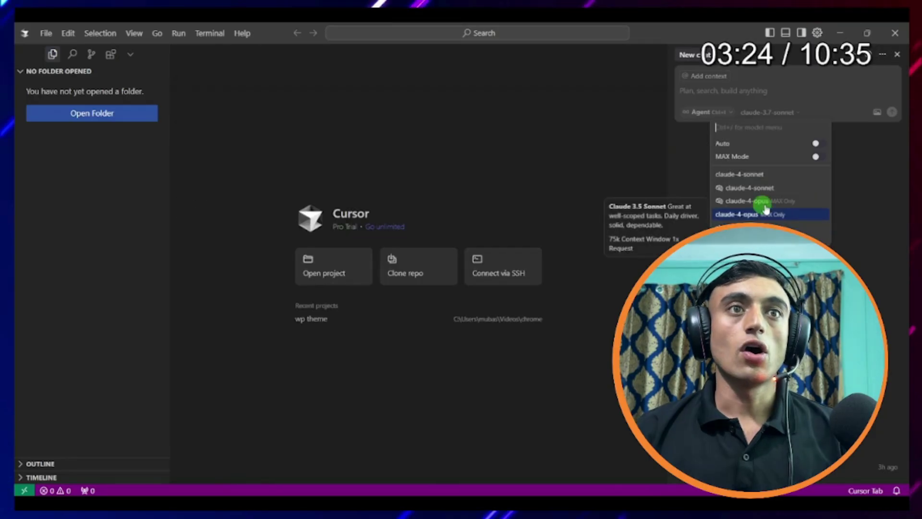
scroll(765, 207, down, 1)
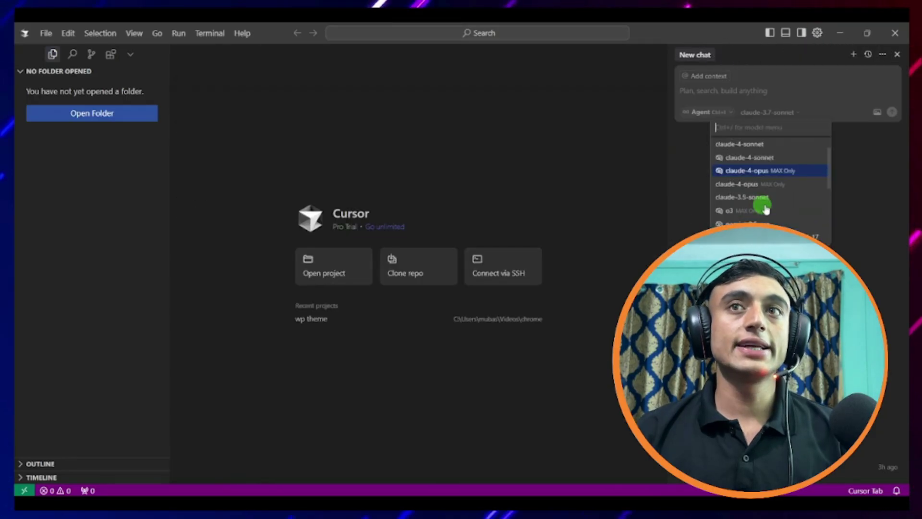
scroll(763, 185, up, 2)
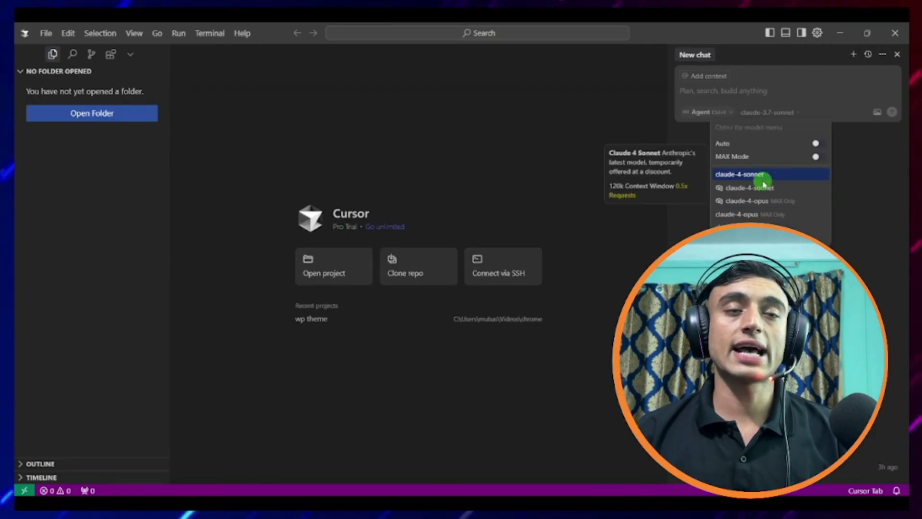
click(817, 34)
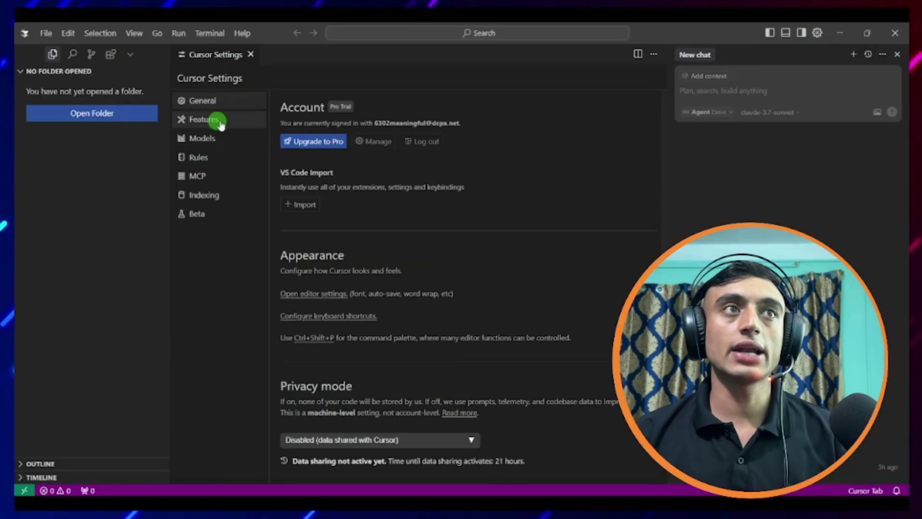
- Show Cursor's Models settings and scroll through enabled models like claude-4-sonnet, gpt-4.1 and o3
click(205, 138)
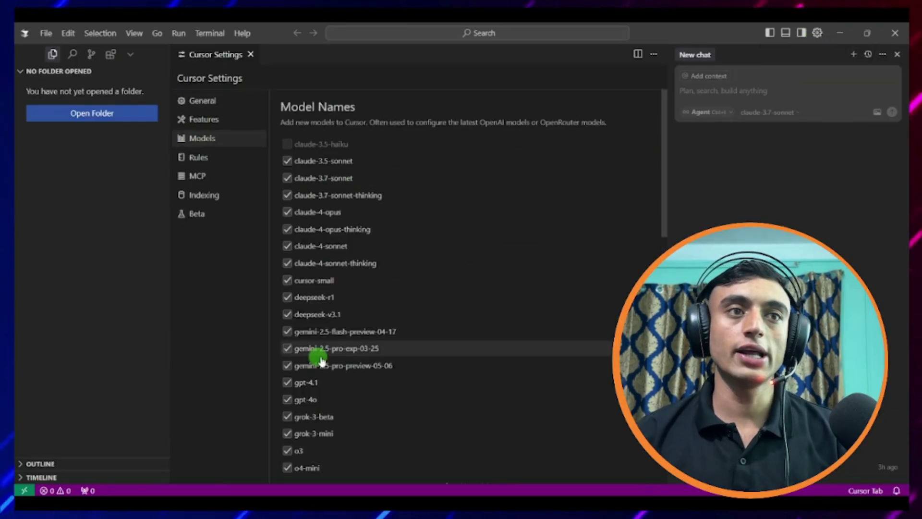
scroll(333, 305, down, 1)
scroll(335, 300, up, 1)
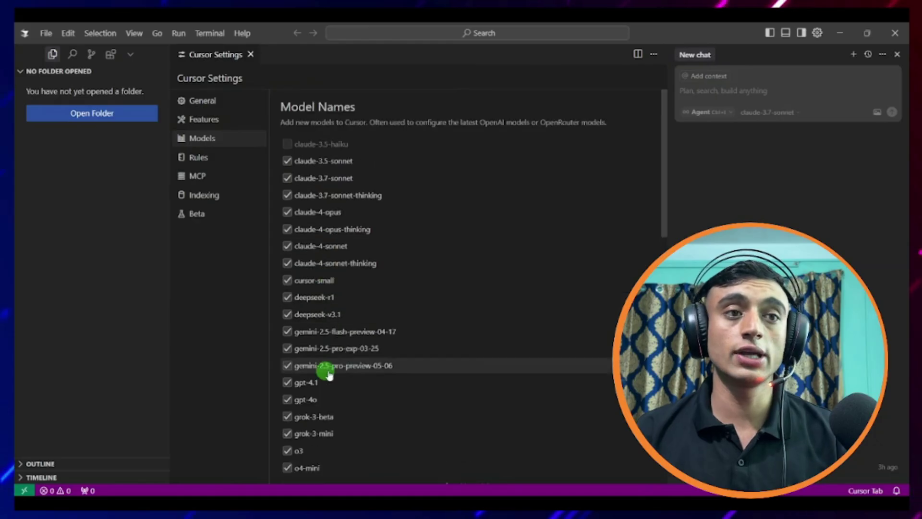
scroll(469, 340, down, 2)
scroll(412, 298, up, 2)
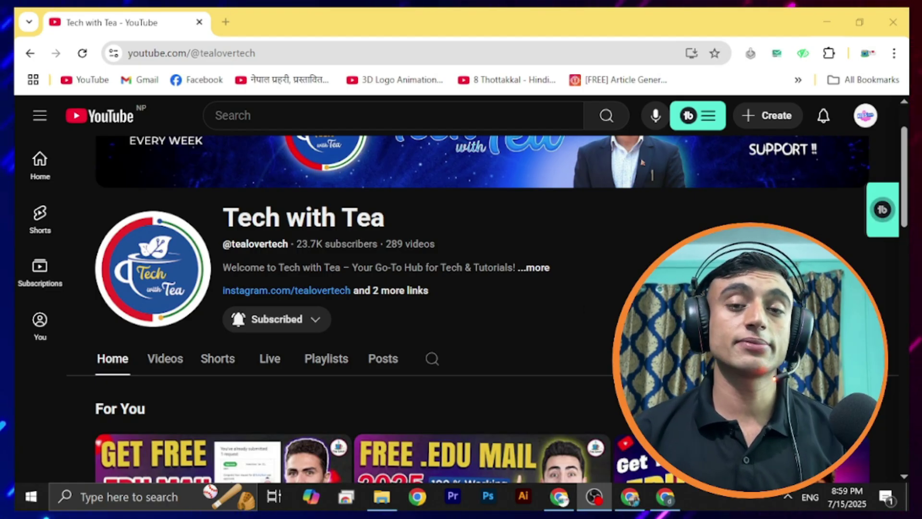
- Switch the Tech with Tea channel page to its Videos tab and browse the latest uploads
scroll(230, 284, down, 4)
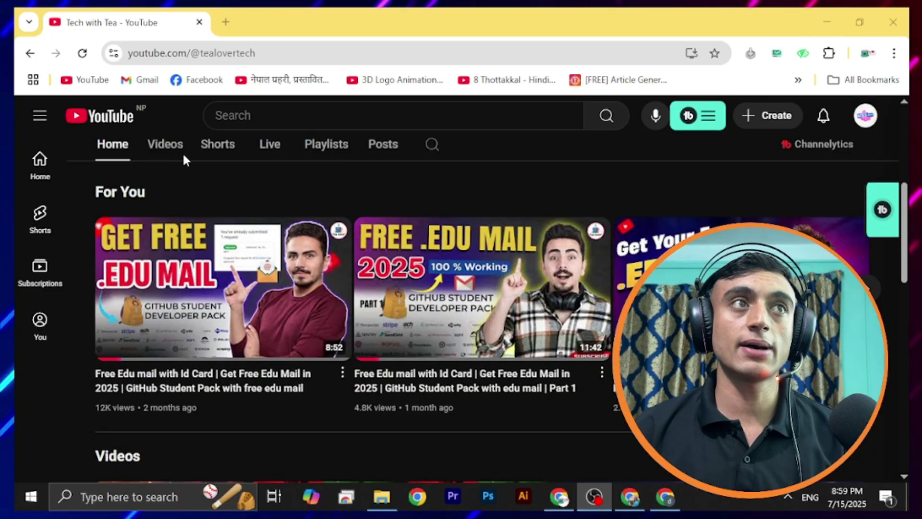
click(174, 150)
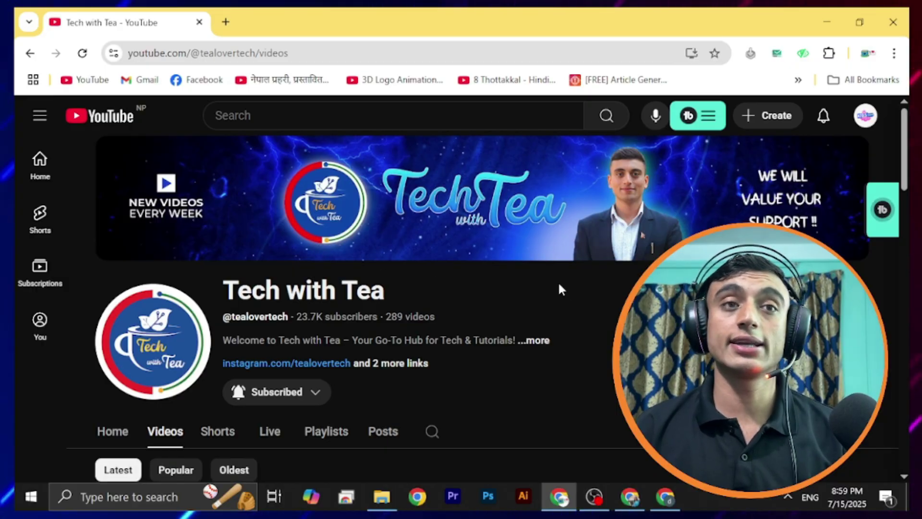
scroll(560, 288, down, 3)
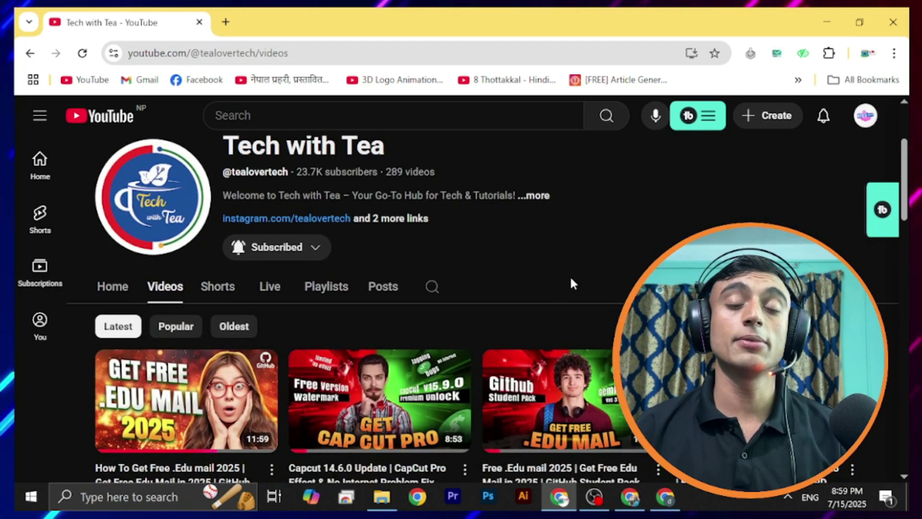